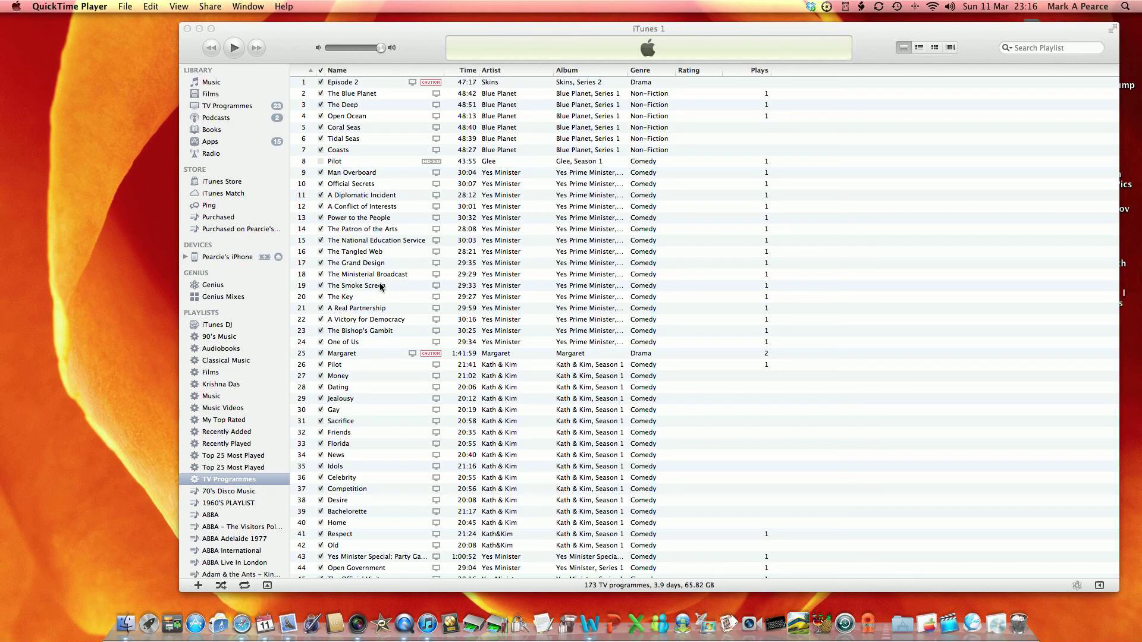
Start a new smart playlist whose first rule is Artist is not the chosen artist.
left_click(295, 41)
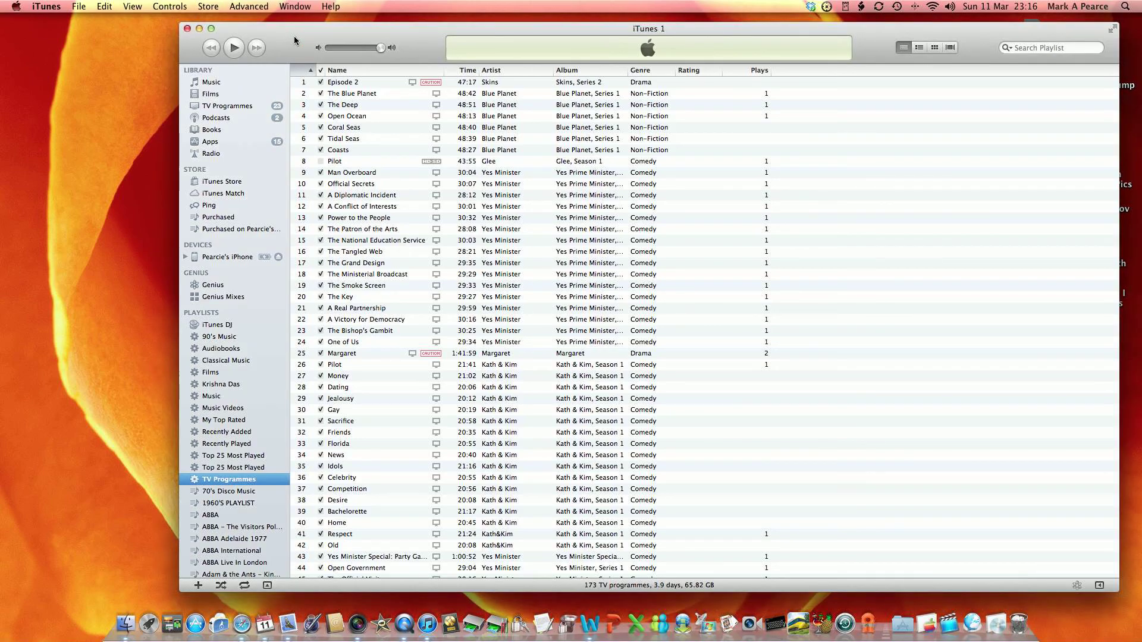
left_click(155, 90)
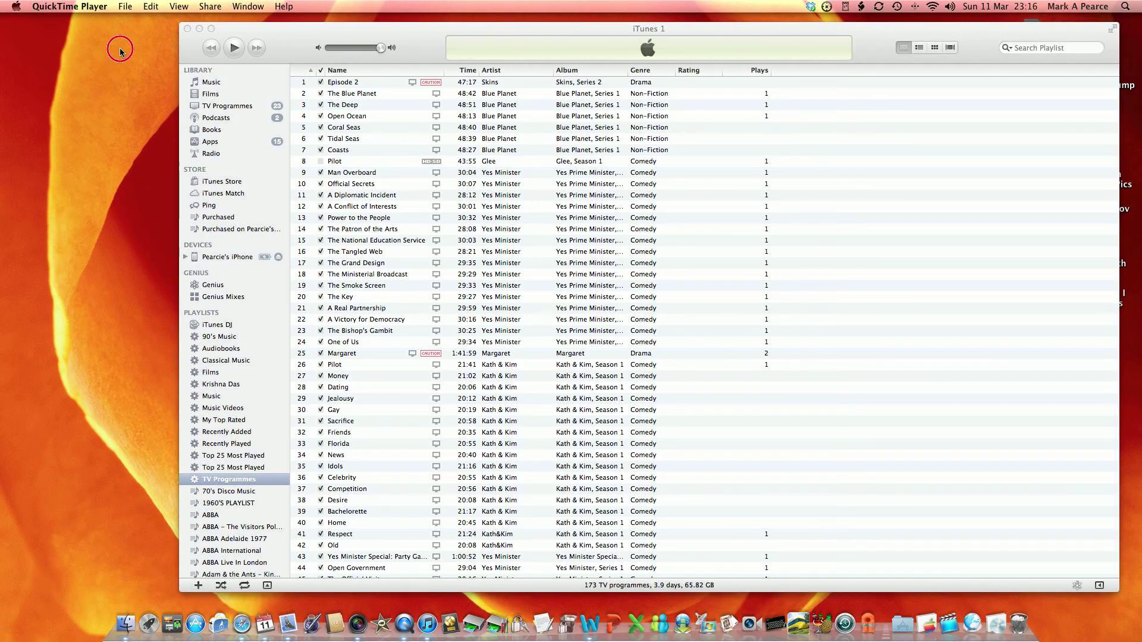
left_click(287, 37)
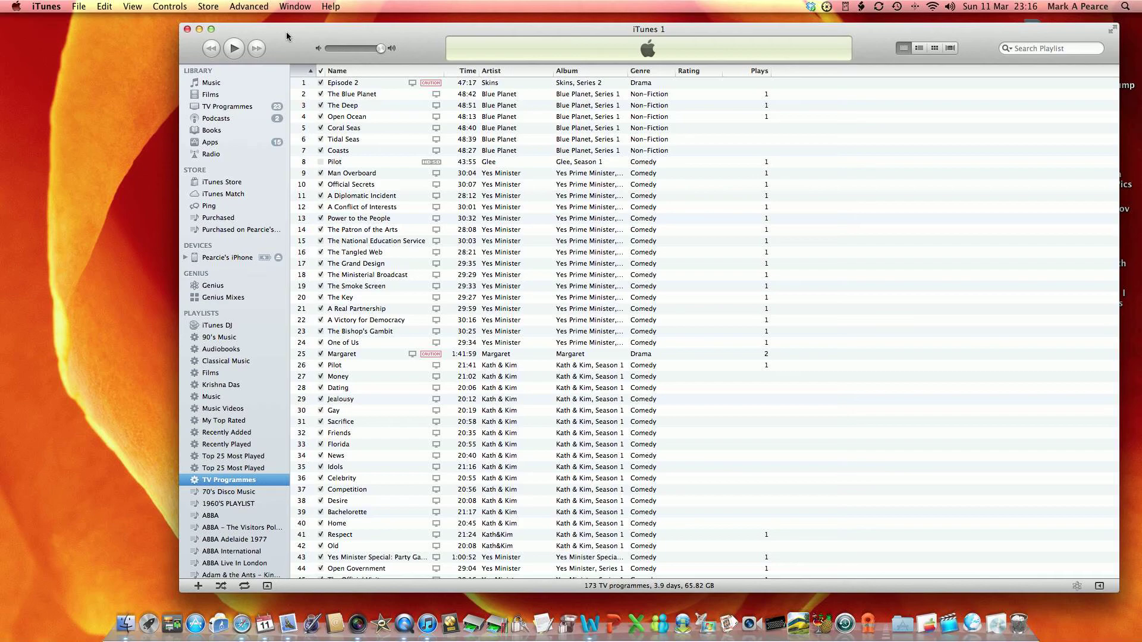
left_click(79, 10)
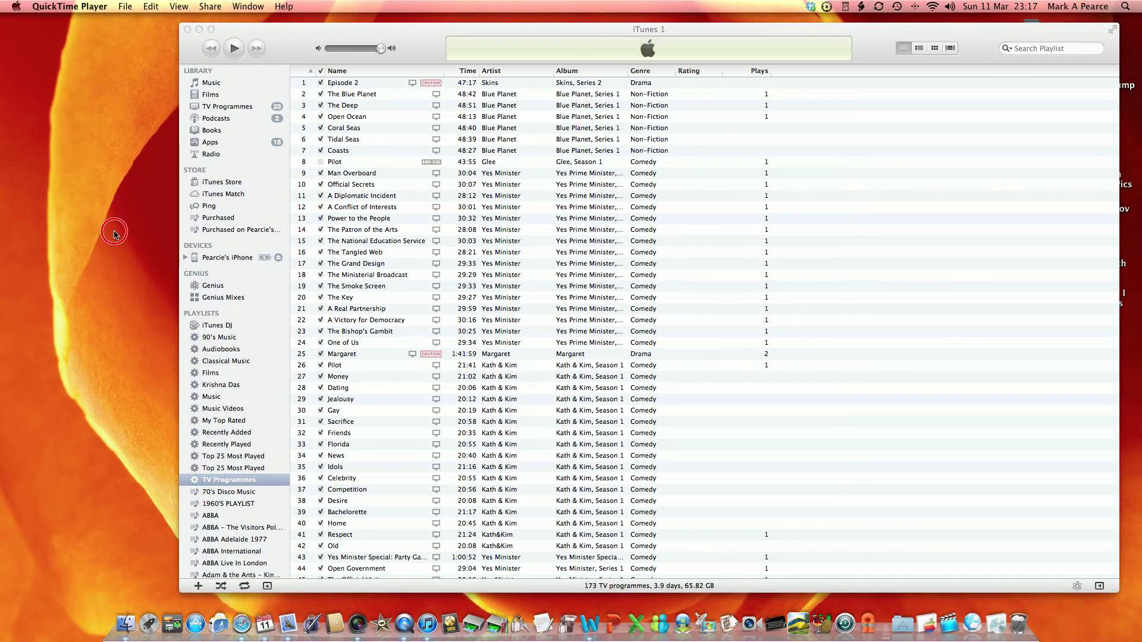
left_click(250, 30)
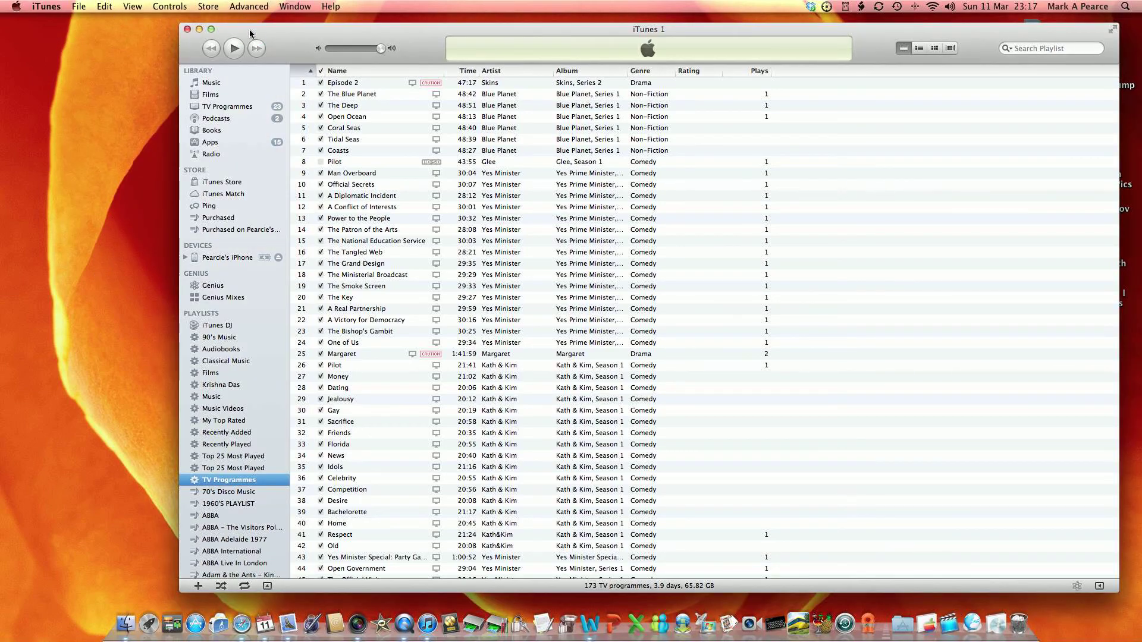
left_click(78, 6)
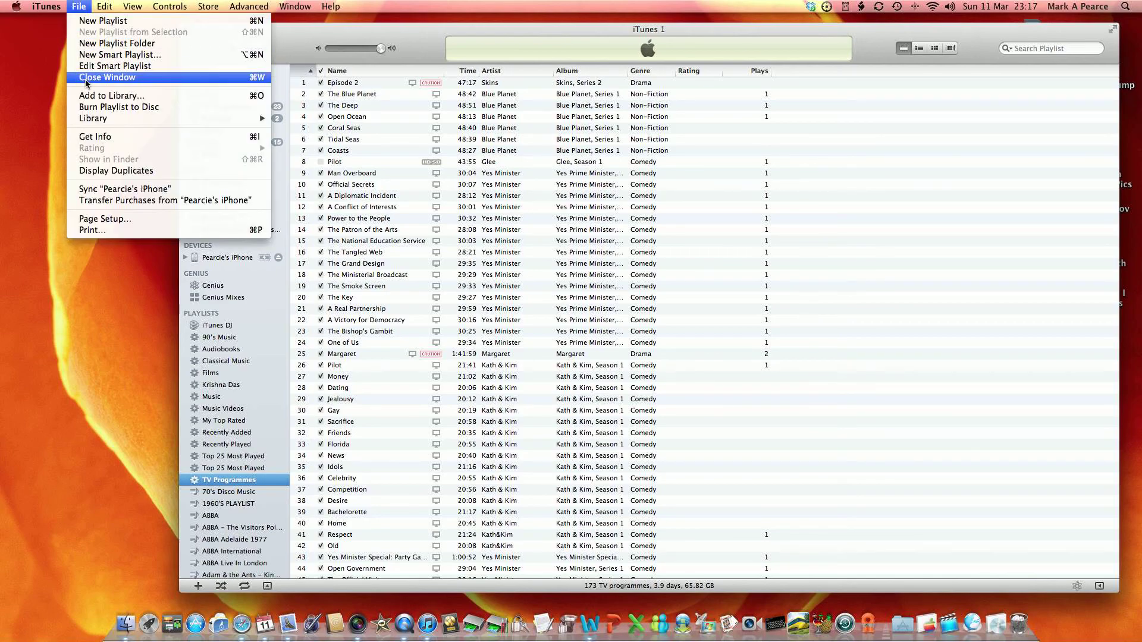
left_click(92, 55)
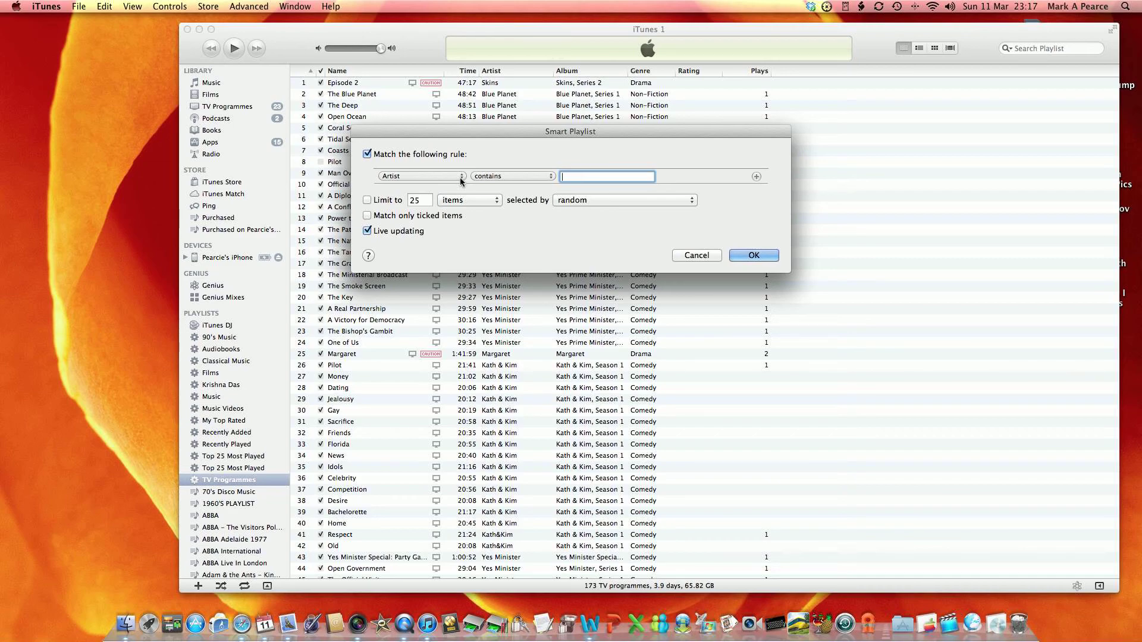
left_click(553, 177)
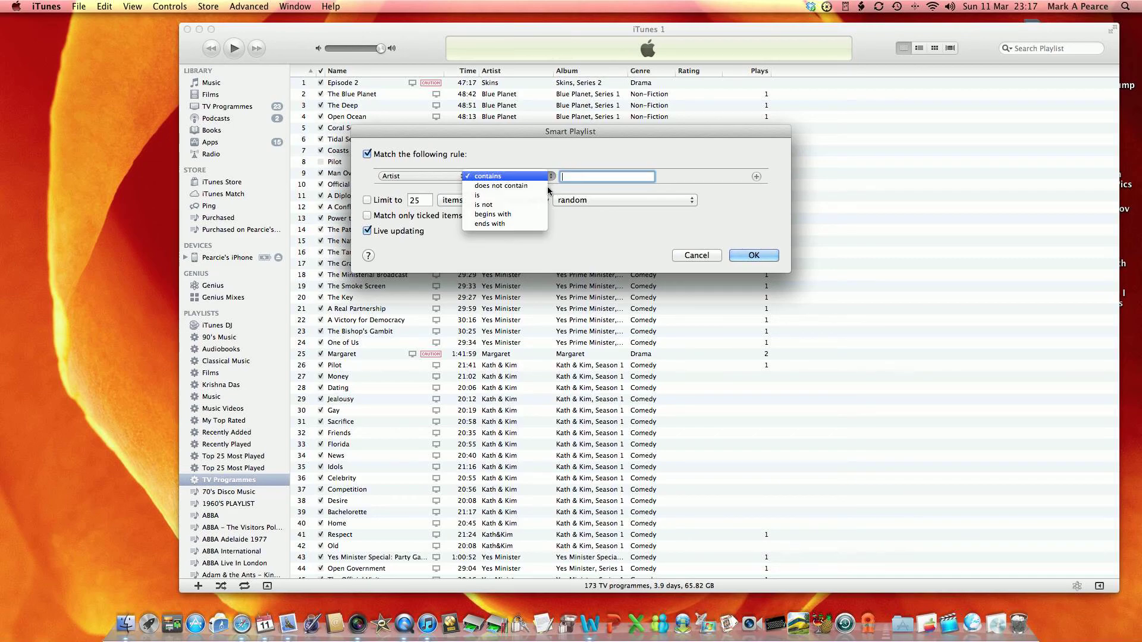
left_click(524, 204)
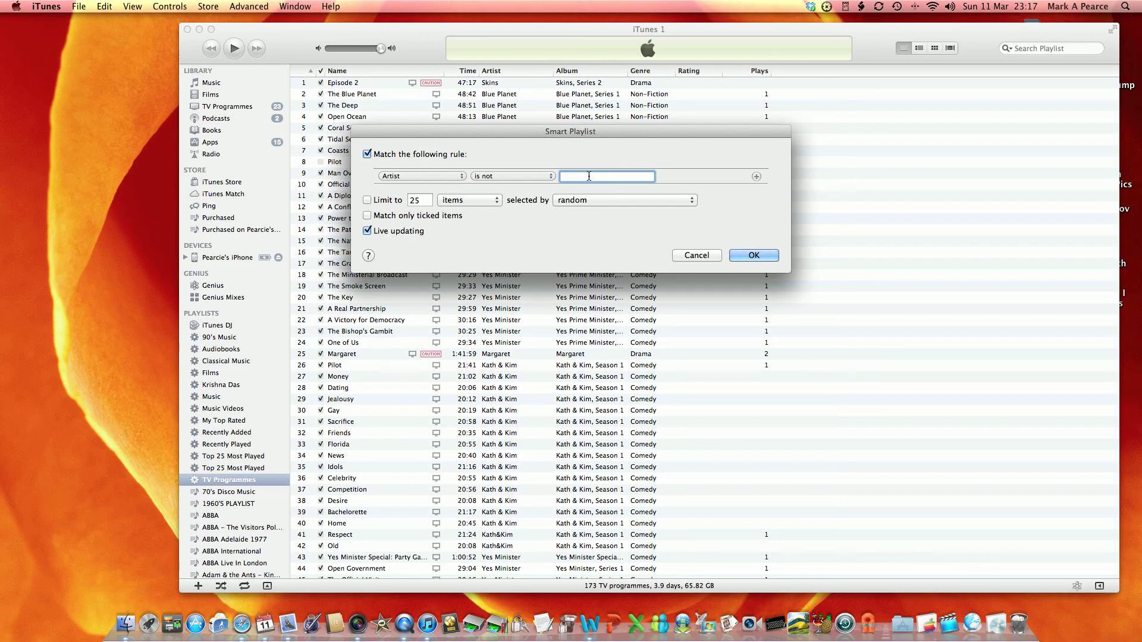
type("M. Prime")
type("arc")
type("k Pearce")
Add a second rule, Genre is not Classical, and create the playlist.
left_click(757, 177)
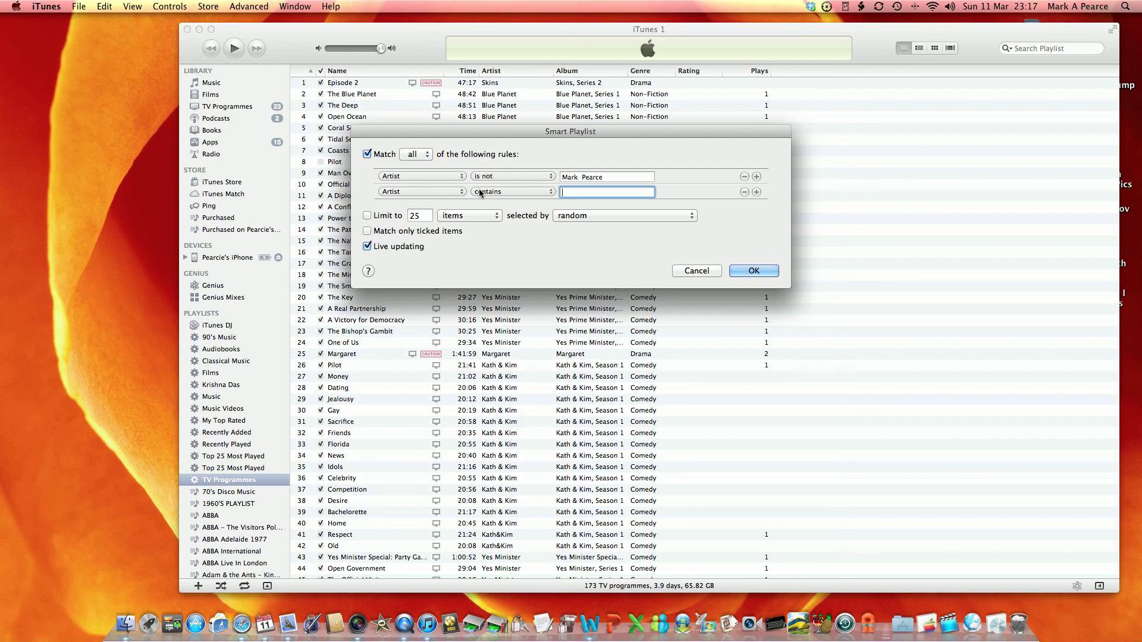
left_click(463, 191)
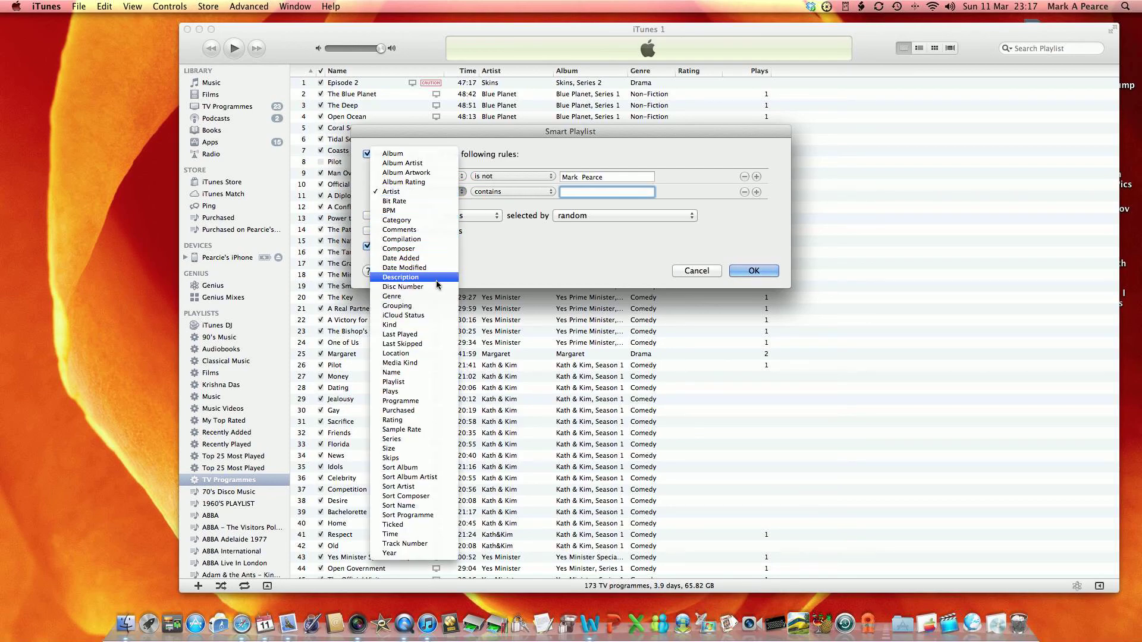
key("Escape")
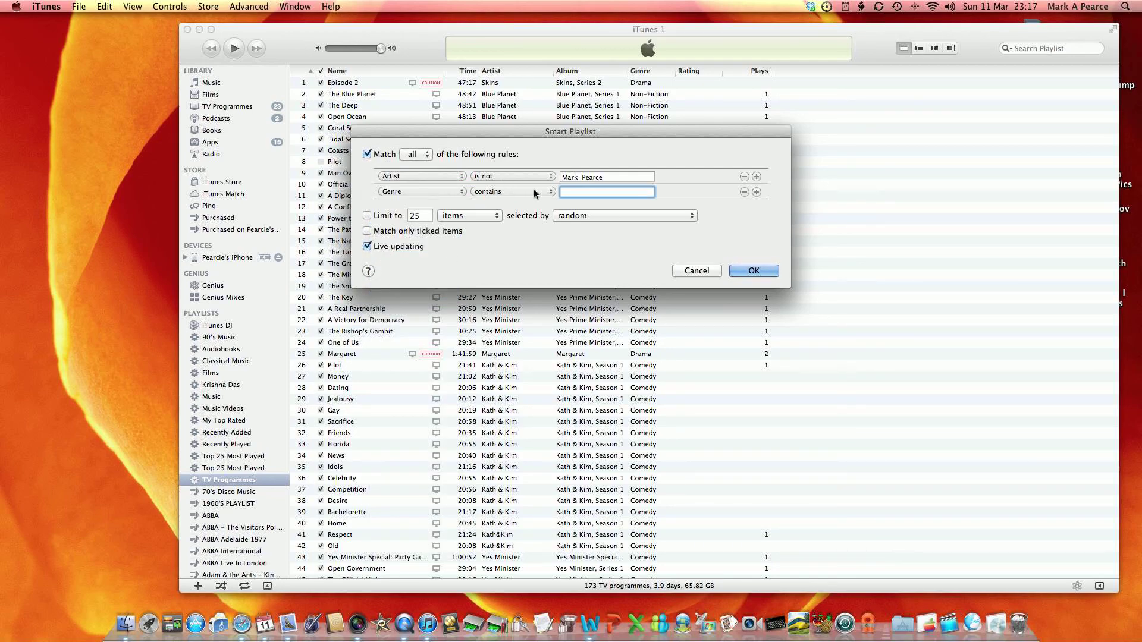
left_click(553, 192)
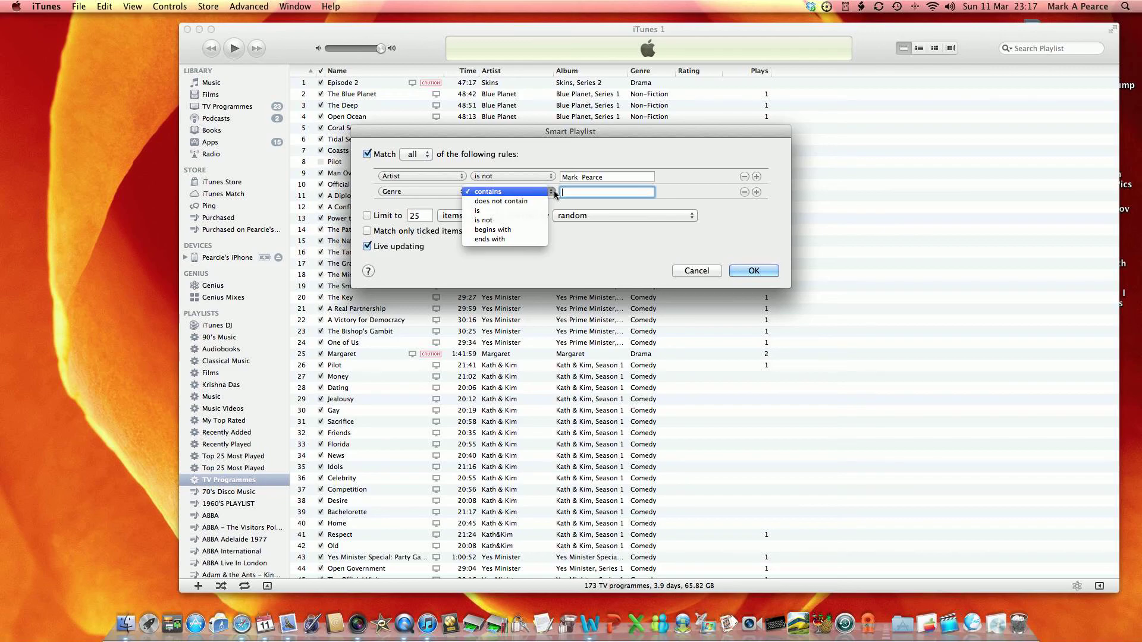
left_click(538, 220)
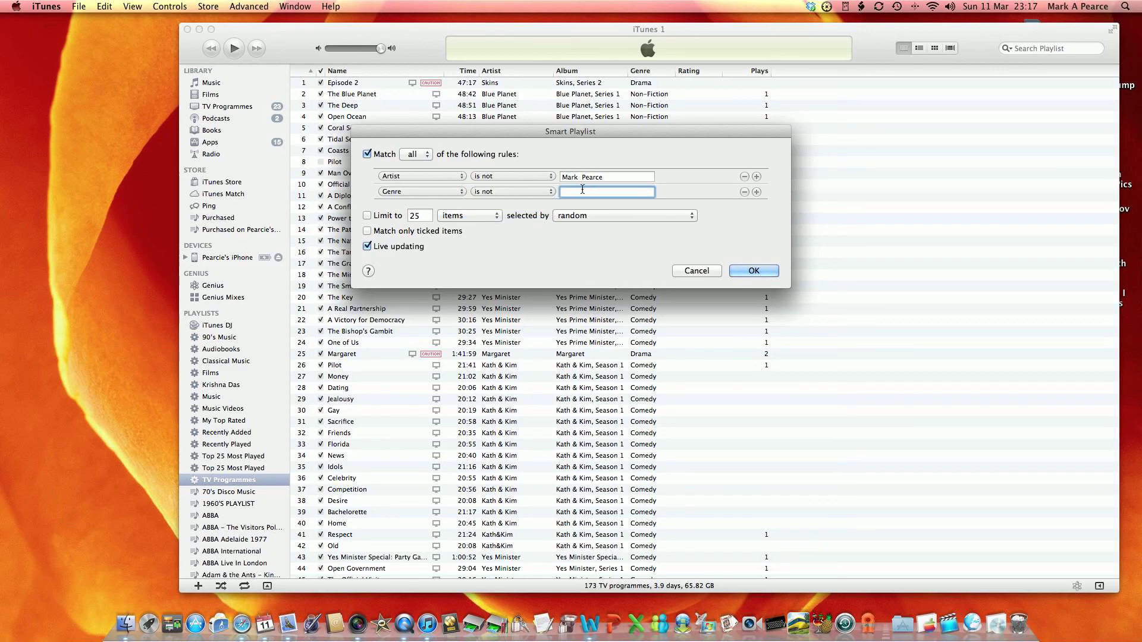
type("Classical")
key("Return")
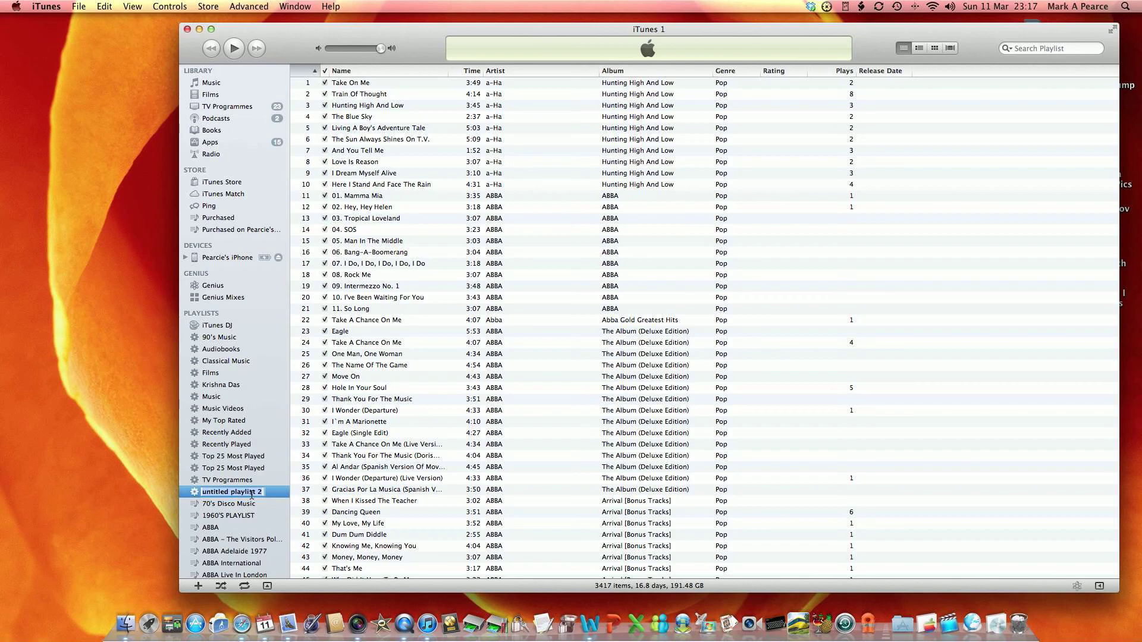
Reopen untitled playlist 2's rules with Edit Smart Playlist from its sidebar menu.
right_click(251, 494)
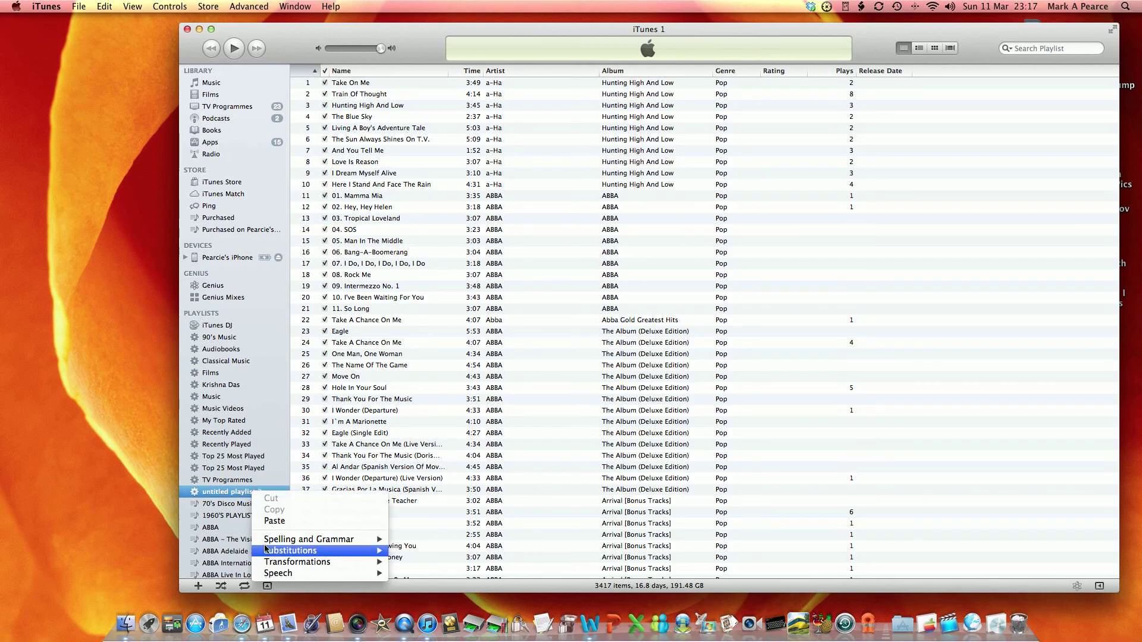
left_click(214, 500)
right_click(215, 494)
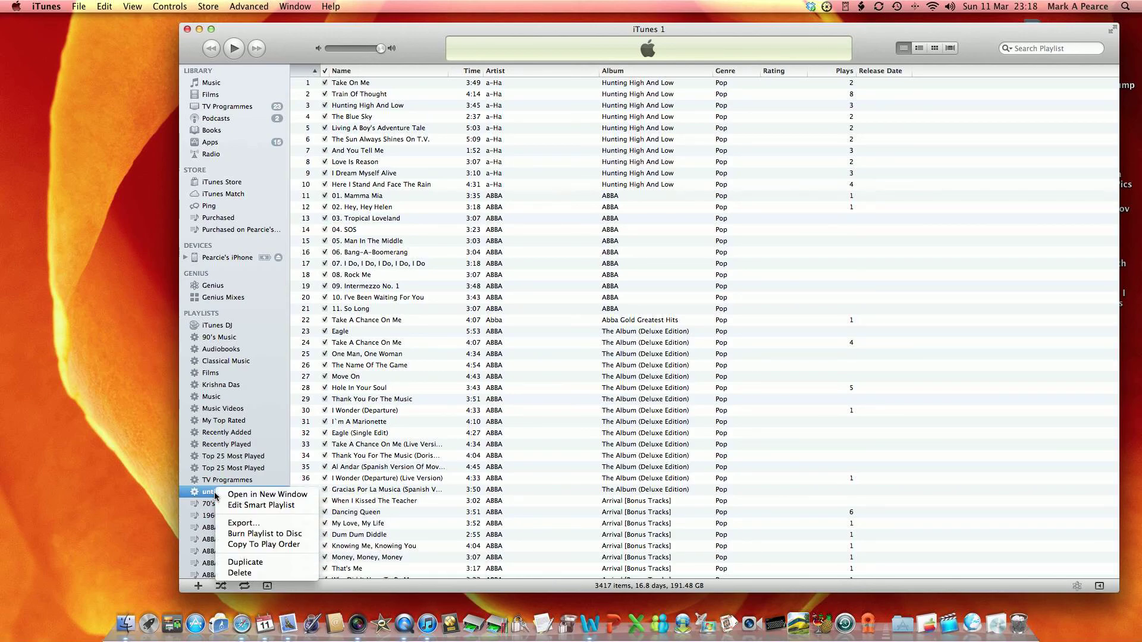
left_click(221, 505)
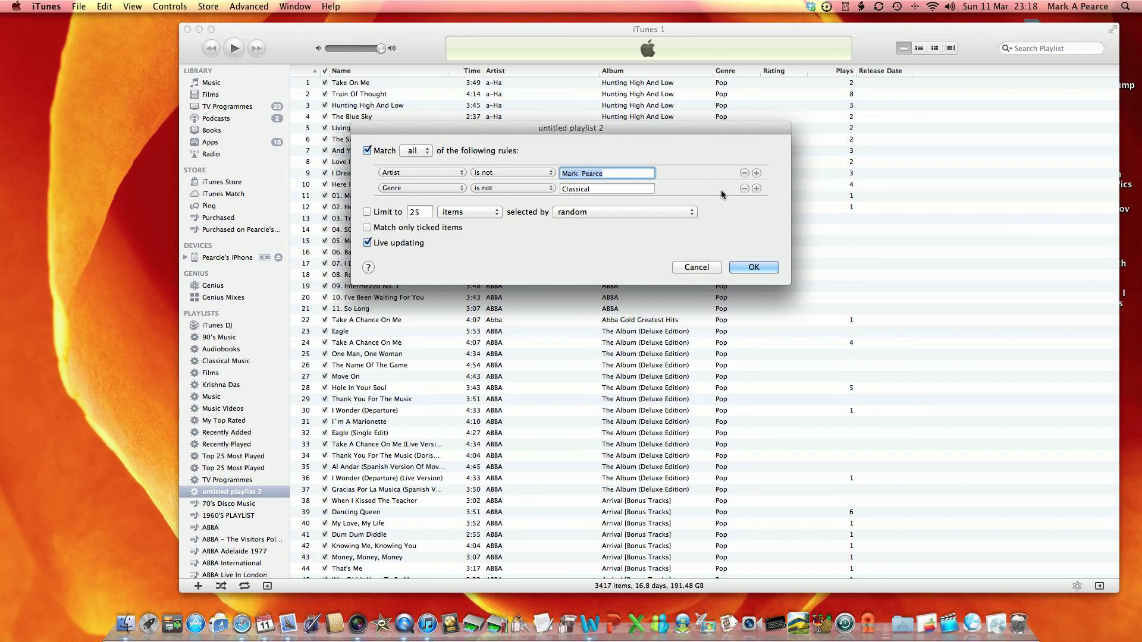
Add a third rule, Year is 2011, then add a fourth rule row.
left_click(757, 189)
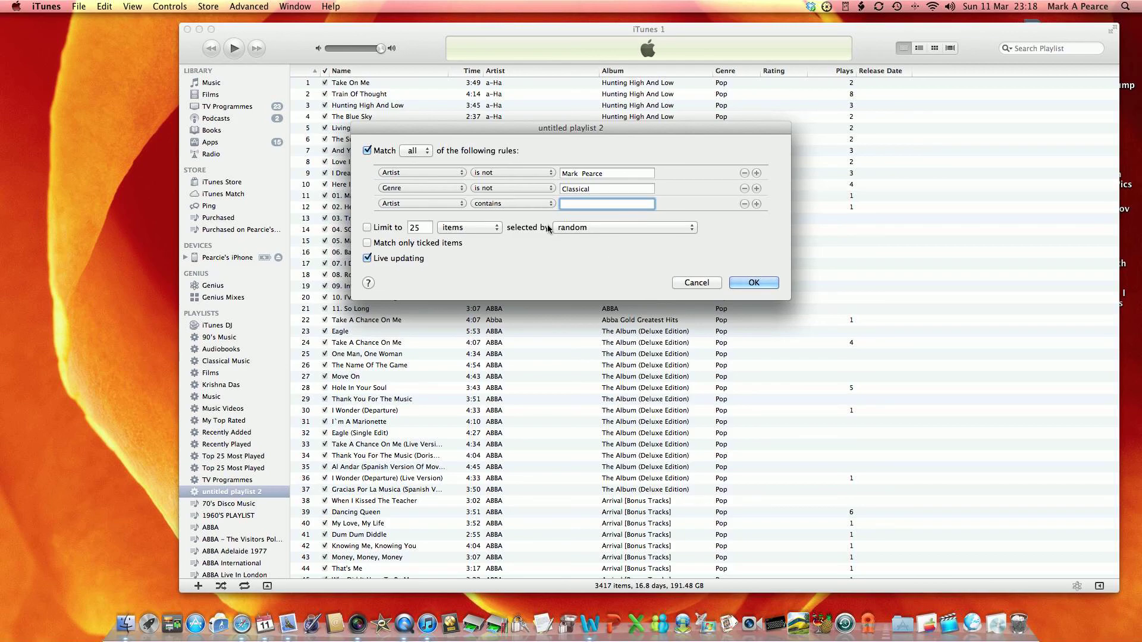
left_click(463, 204)
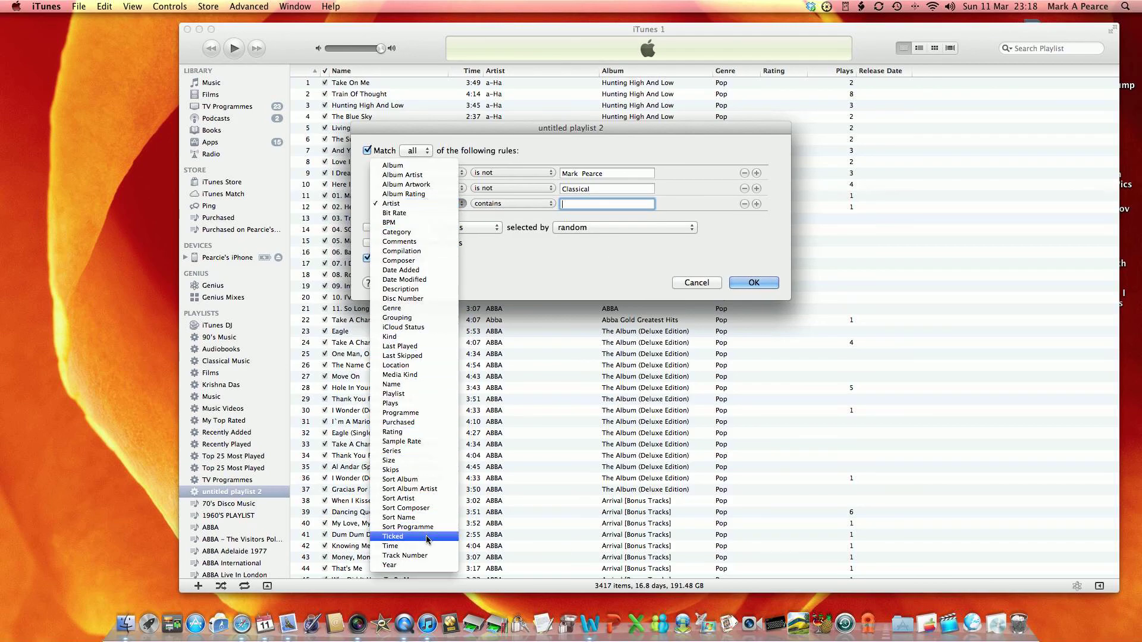
left_click(420, 564)
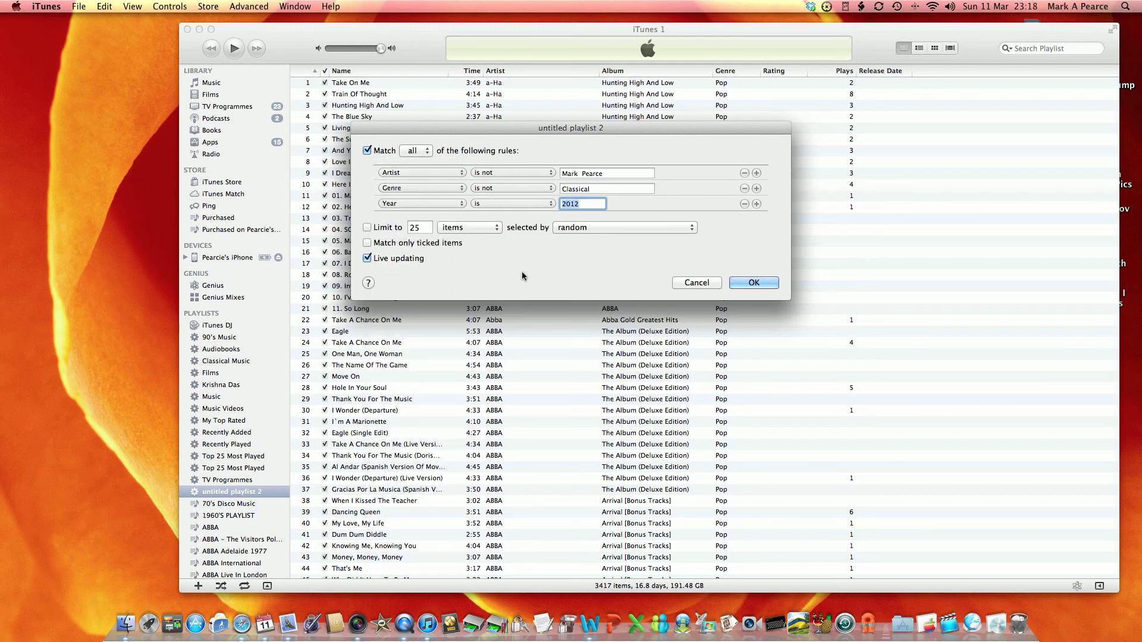
left_click(577, 204)
key("BackSpace")
type("1")
left_click(756, 204)
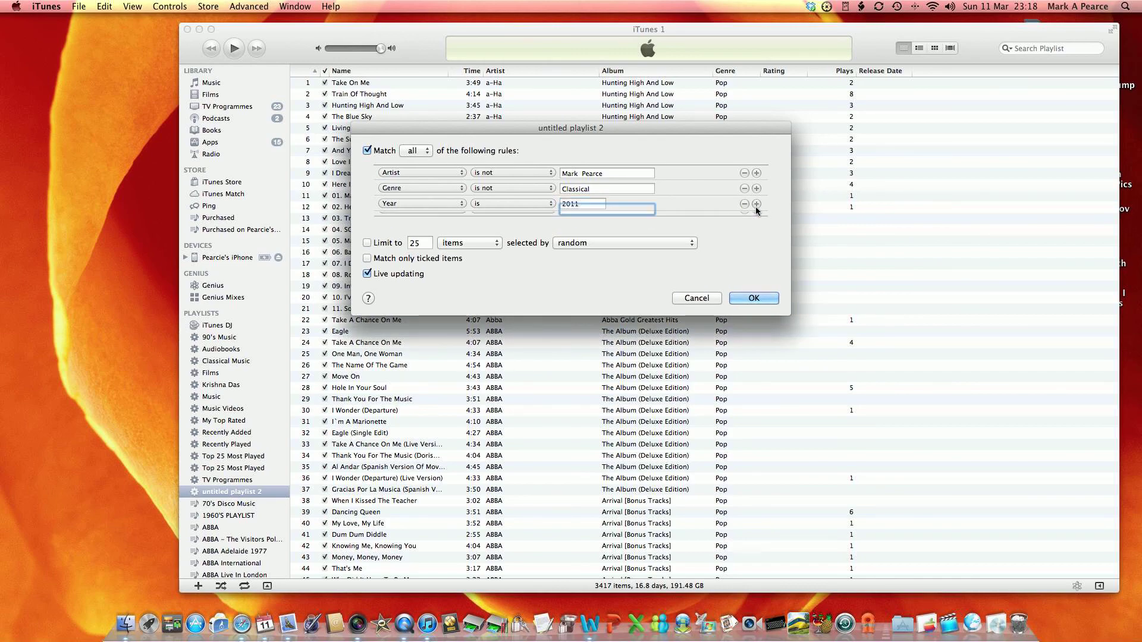
Set the fourth rule to Media Kind is Music, limit to 25 items, and apply.
left_click(461, 219)
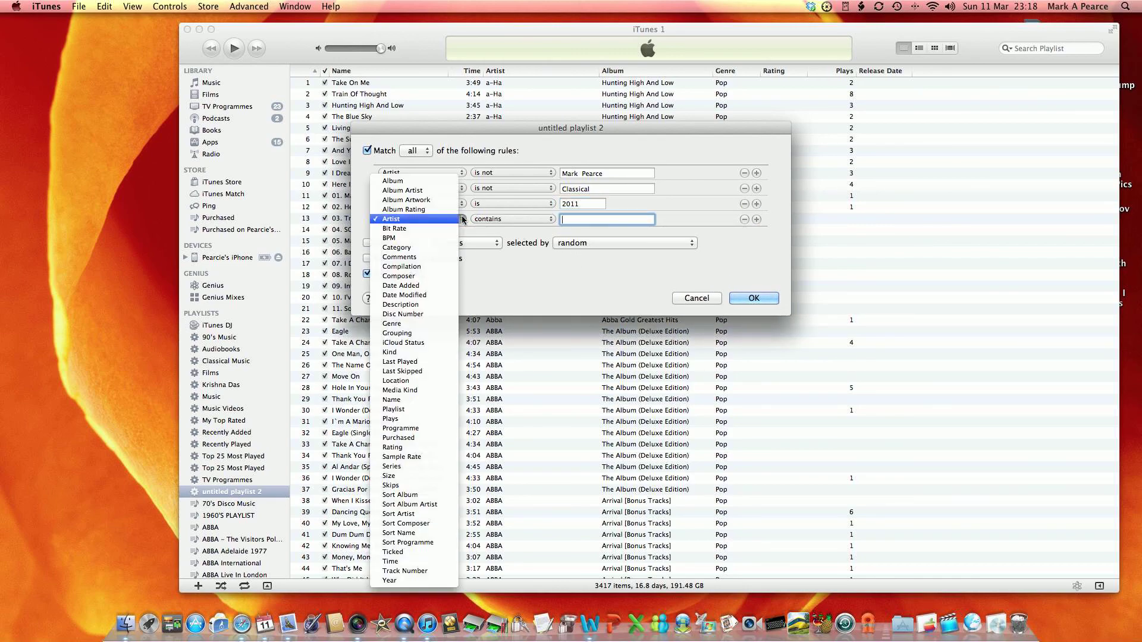
left_click(409, 390)
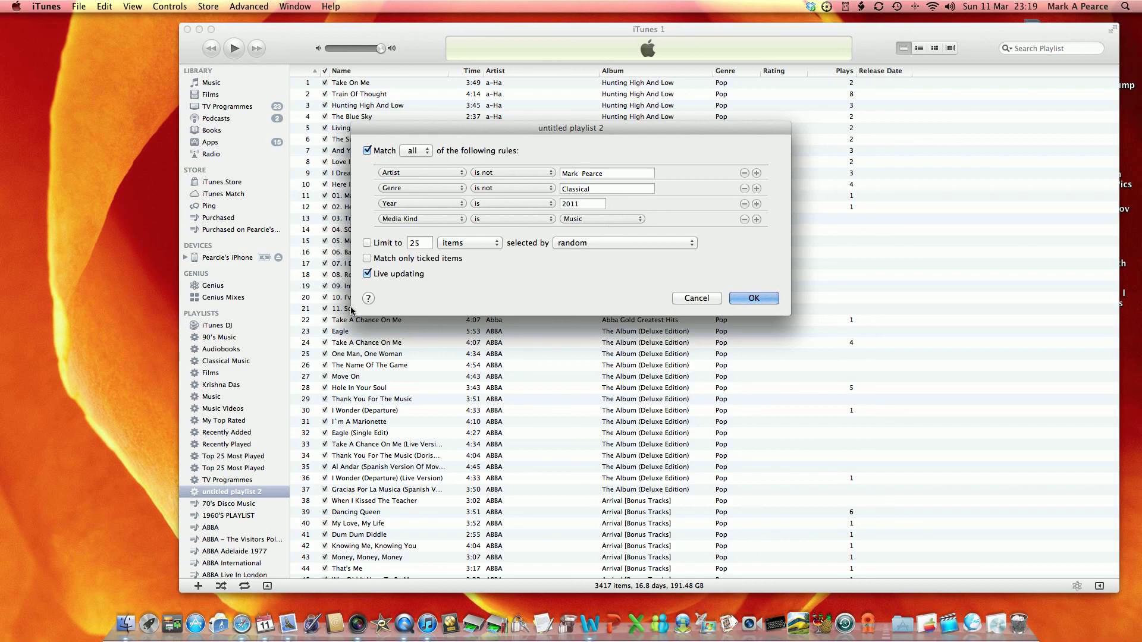
left_click(368, 243)
left_click(744, 299)
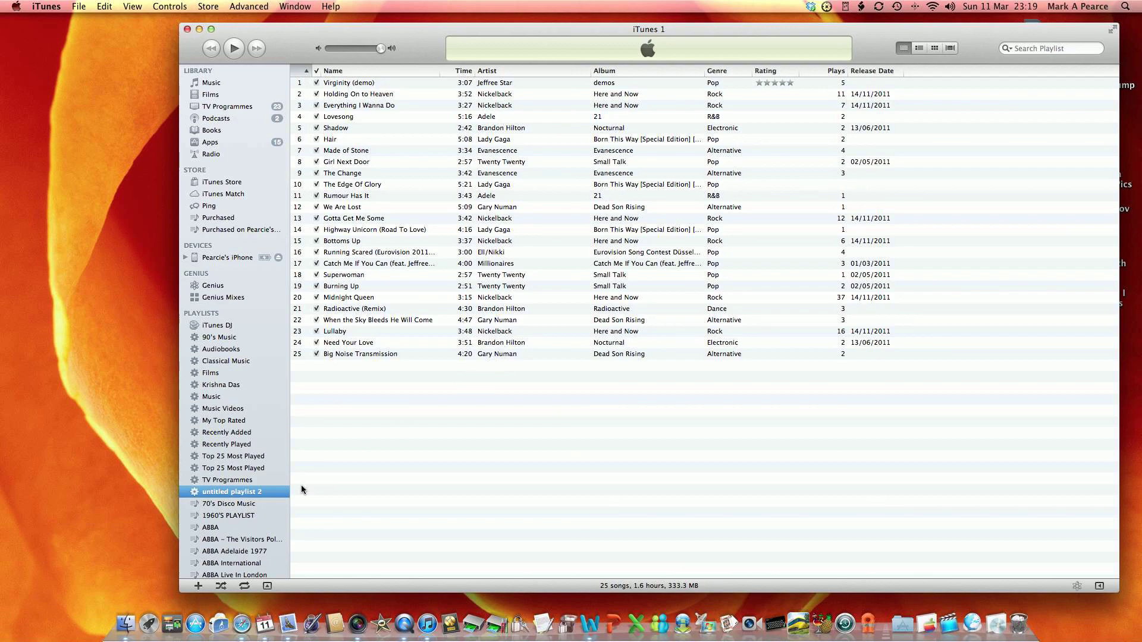
Rename untitled playlist 2 in the sidebar to 'Trendy Songs'.
left_click(250, 493)
type("Trendy Songs")
key("Return")
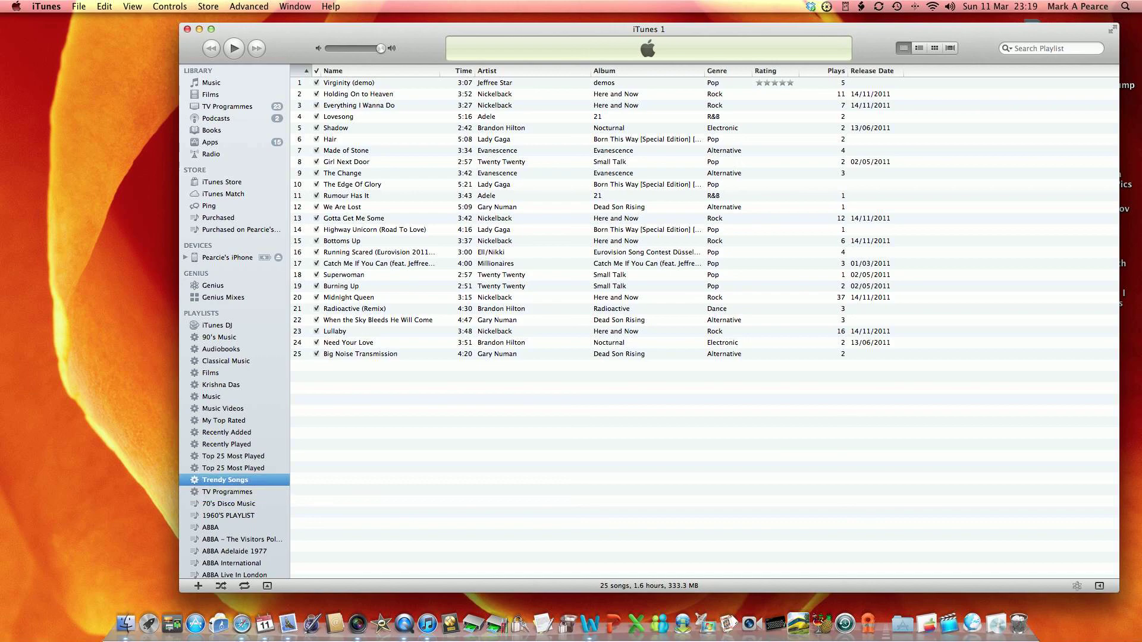